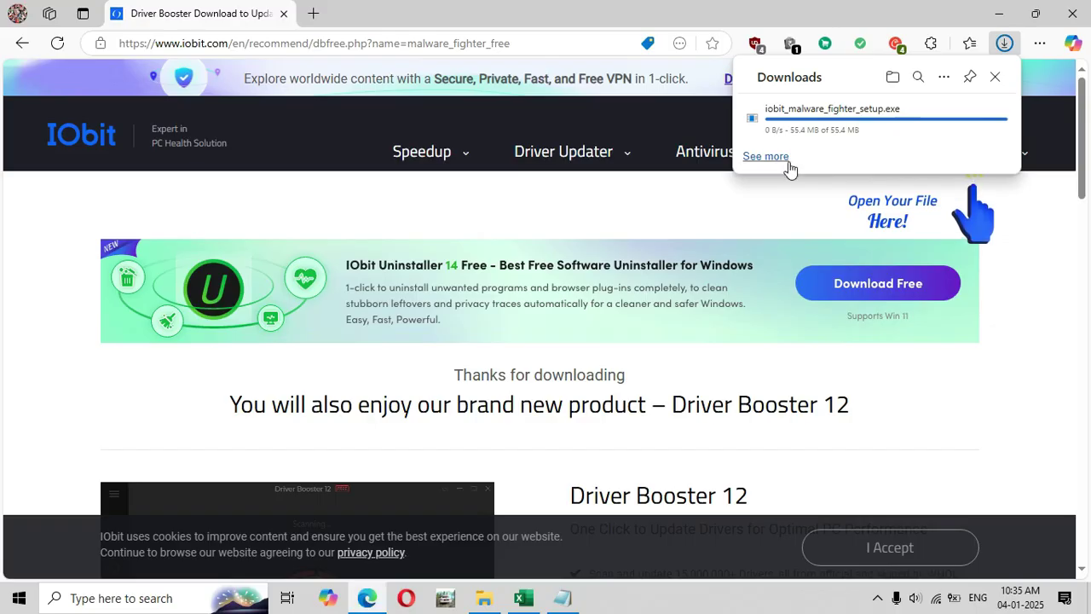
# Locate the downloaded iobit_malware_fighter_setup file in its folder and launch the installer
pyautogui.click(788, 158)
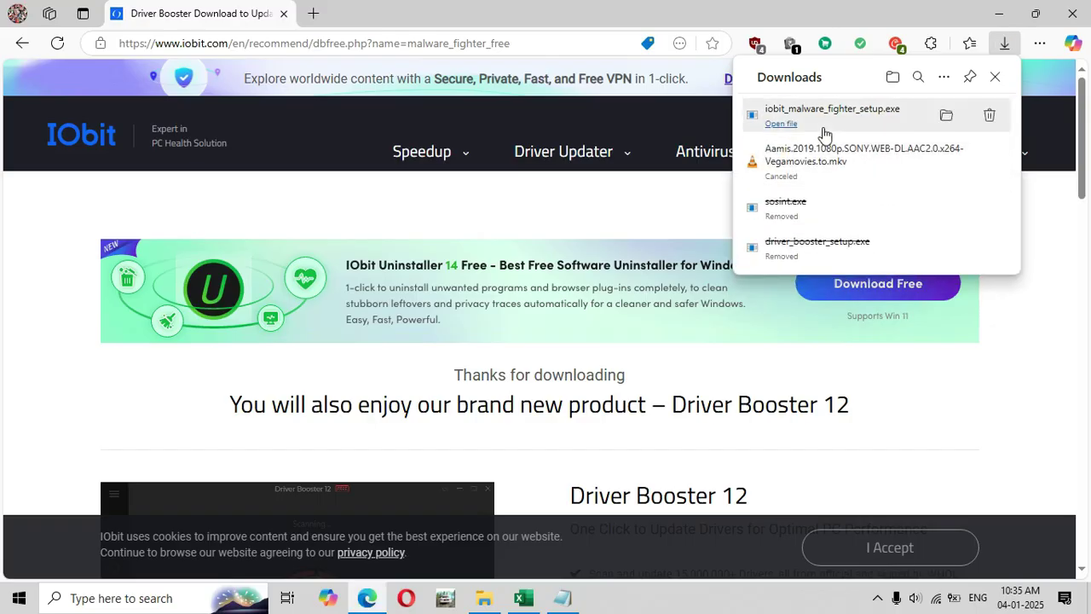
pyautogui.click(947, 117)
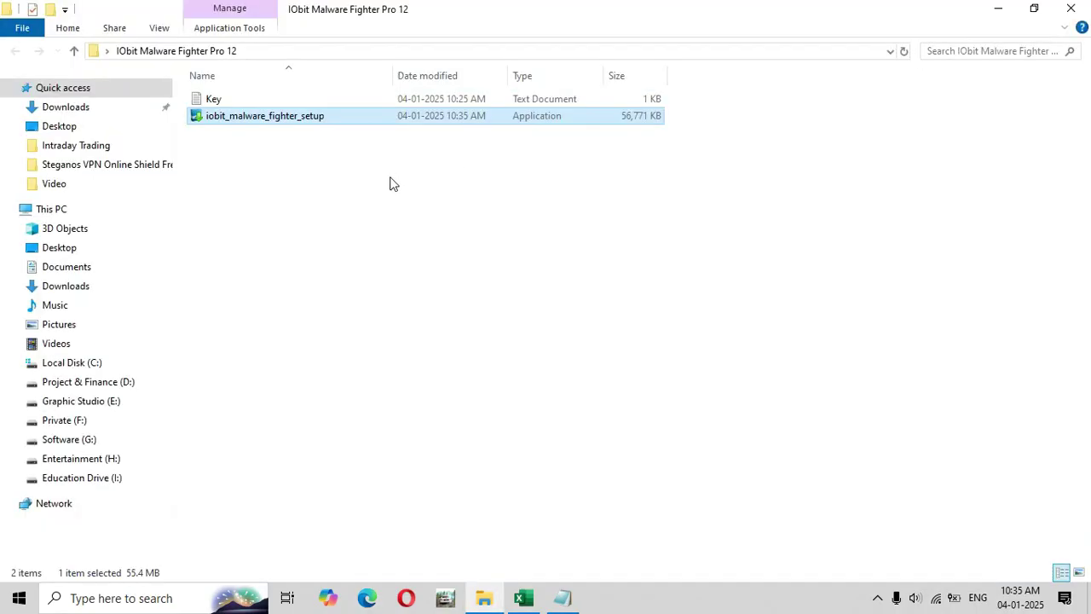
pyautogui.moveTo(195, 181); pyautogui.dragTo(260, 170)
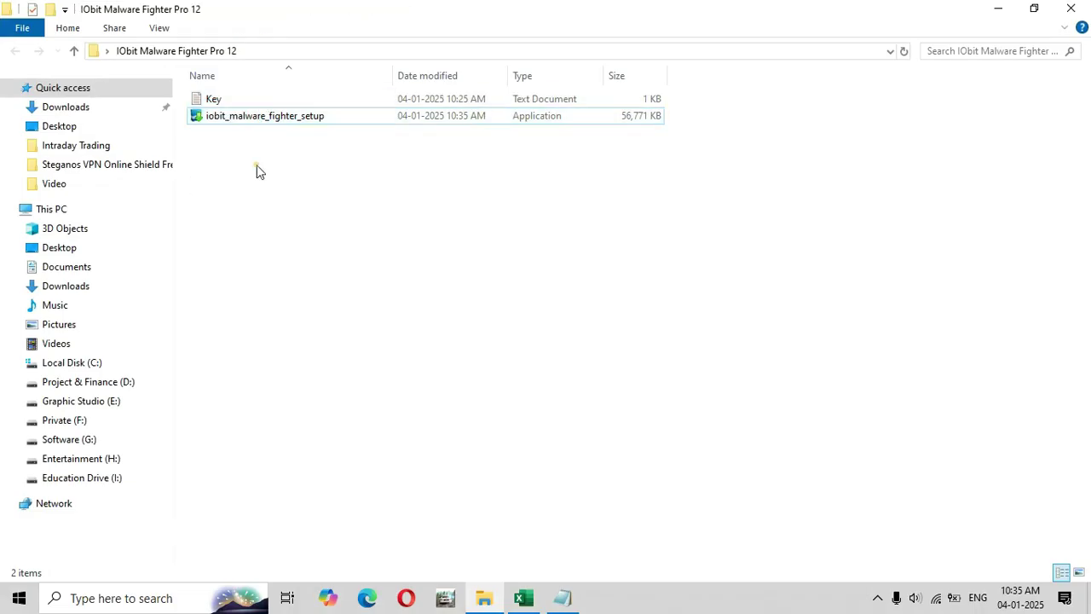
pyautogui.click(276, 117)
pyautogui.rightClick(276, 116)
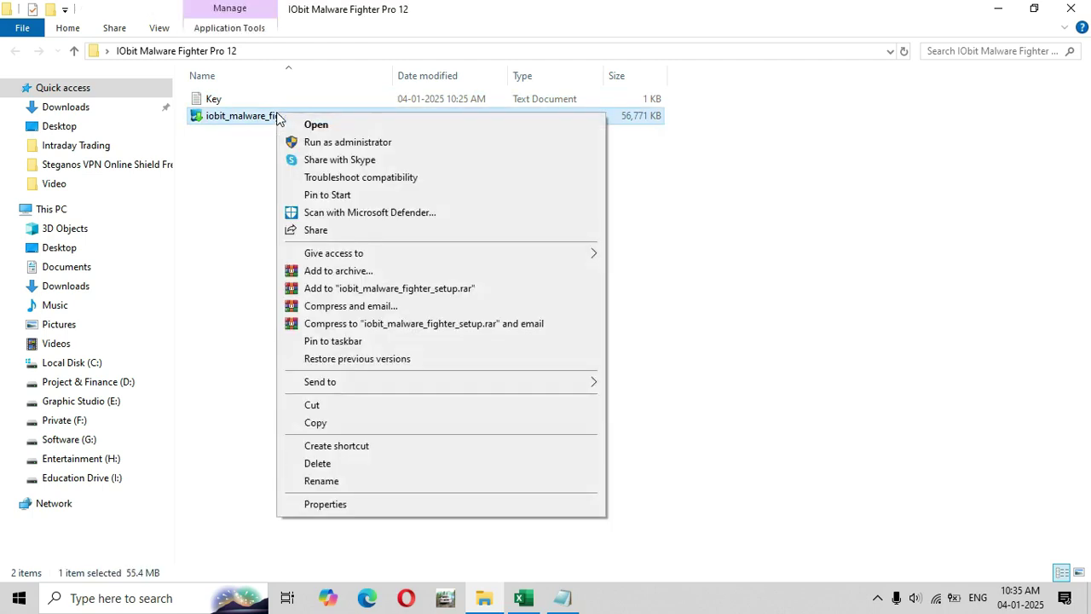
pyautogui.click(307, 125)
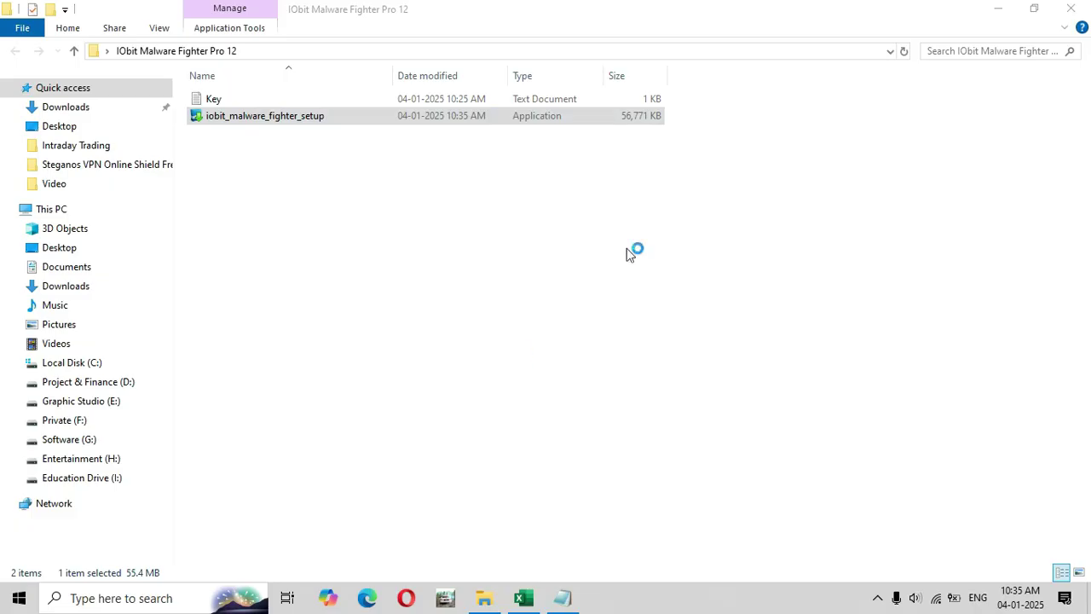
# Read the download and installer-run instructions in the Key text file while the setup loads
pyautogui.click(997, 10)
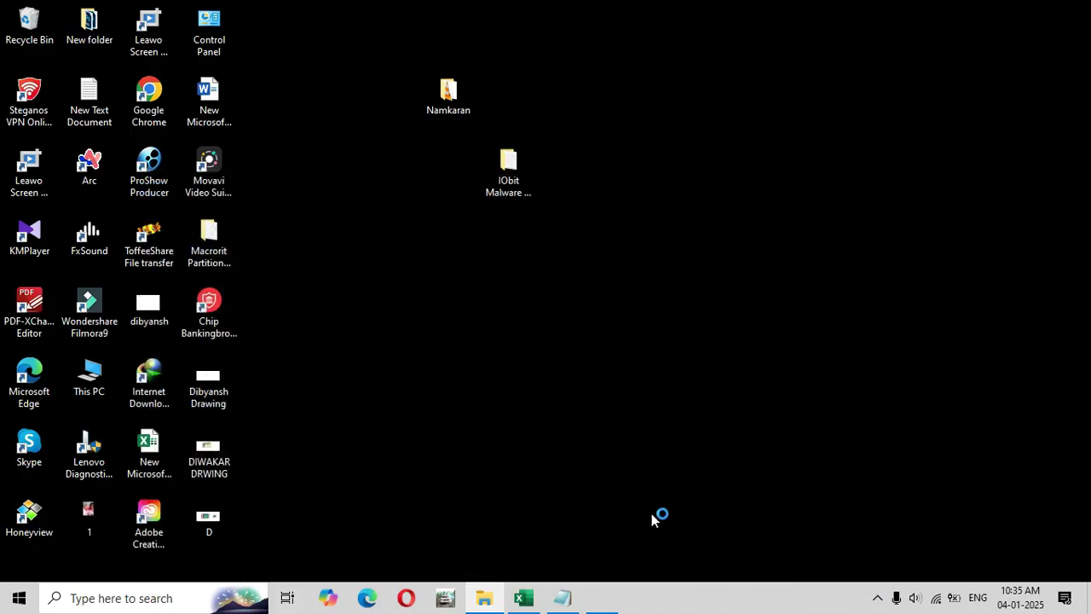
pyautogui.click(562, 598)
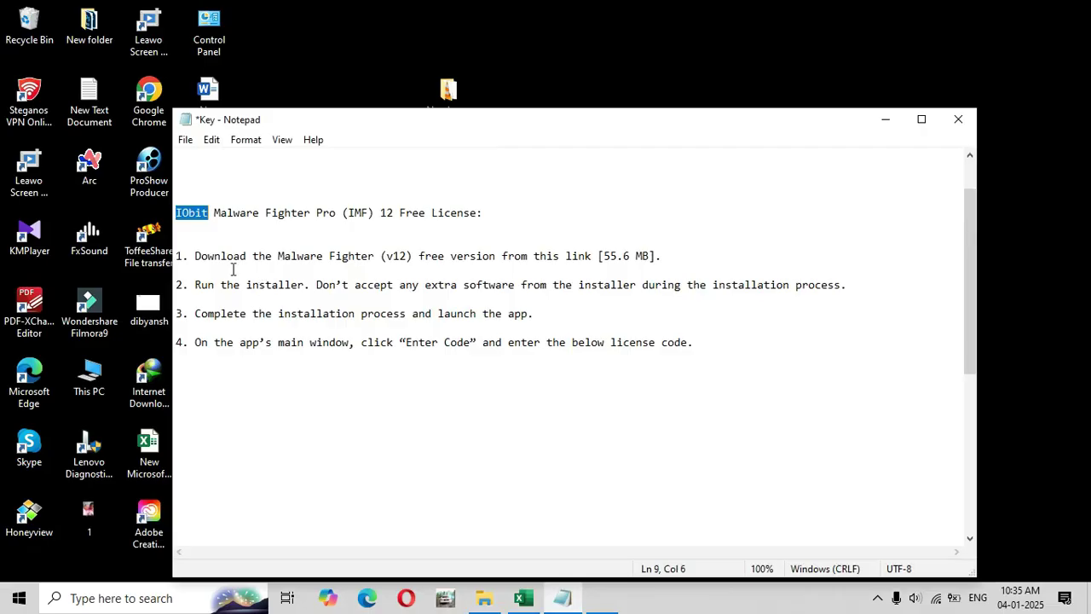
pyautogui.moveTo(195, 259); pyautogui.dragTo(643, 271)
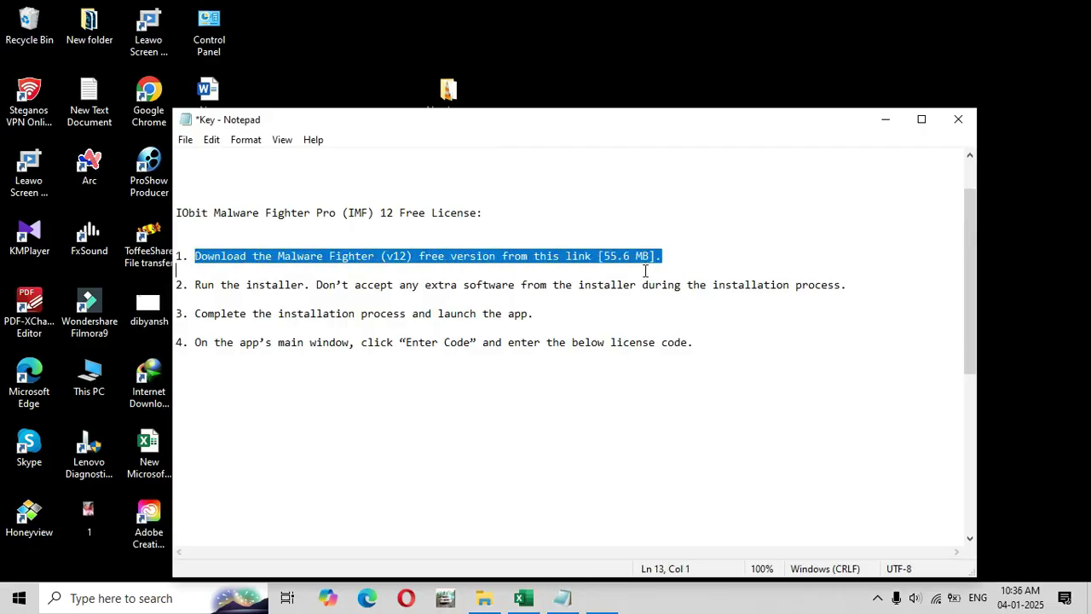
pyautogui.moveTo(196, 290); pyautogui.dragTo(563, 300)
pyautogui.moveTo(672, 301); pyautogui.dragTo(857, 296)
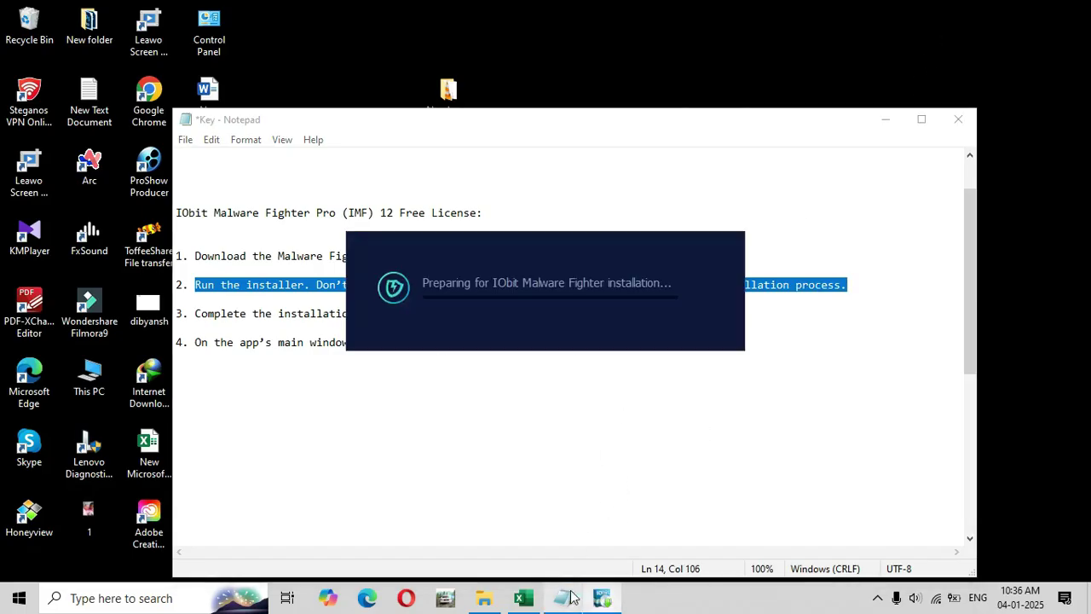
pyautogui.moveTo(617, 592)
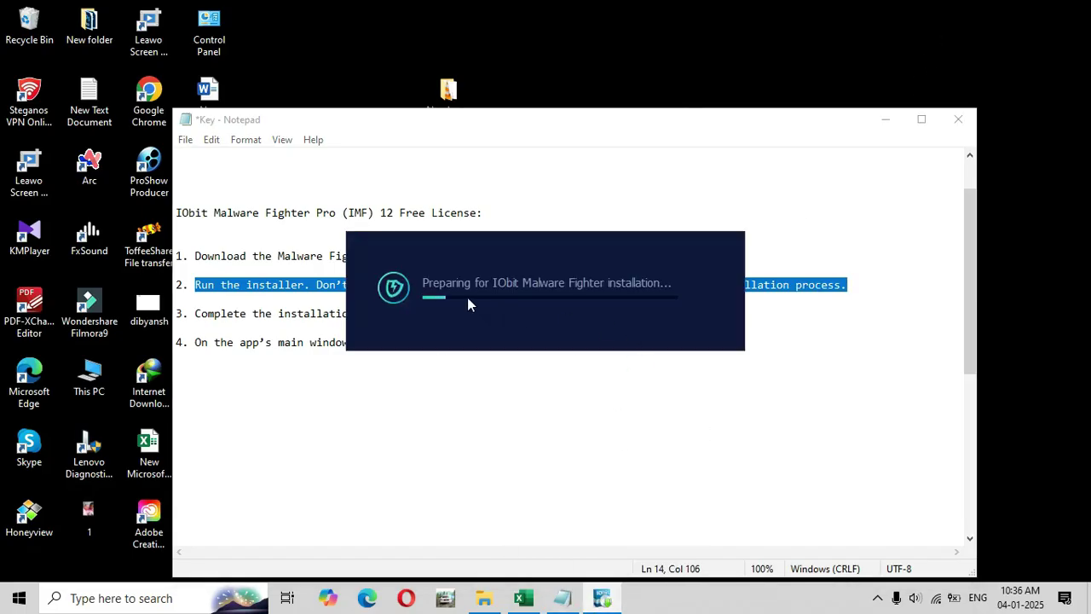
pyautogui.click(884, 122)
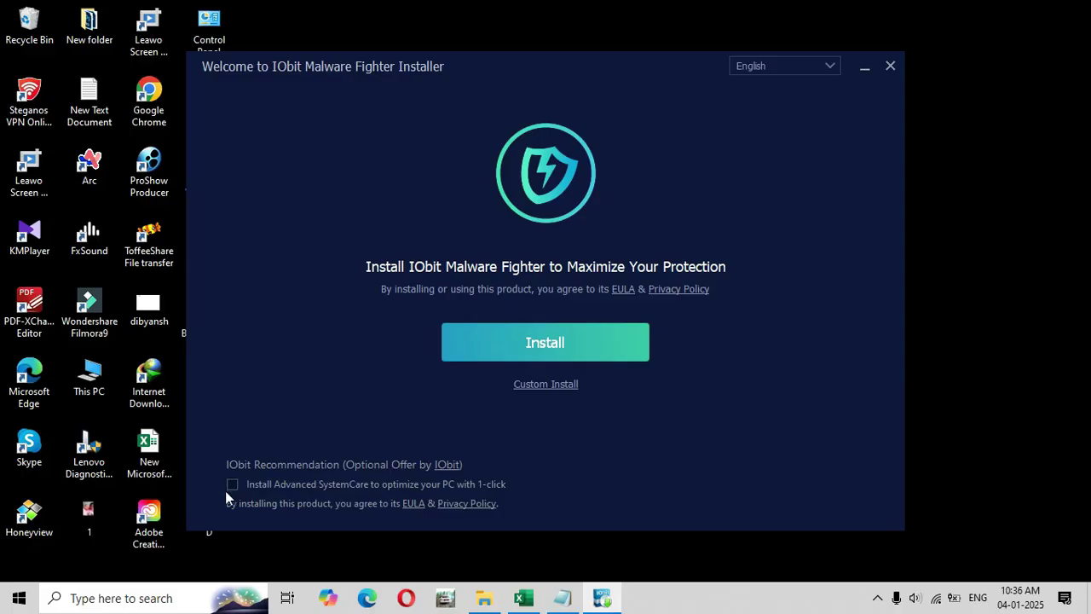
# Install IObit Malware Fighter without Advanced SystemCare, accepting the optional iTop PDF Free offer
pyautogui.click(536, 350)
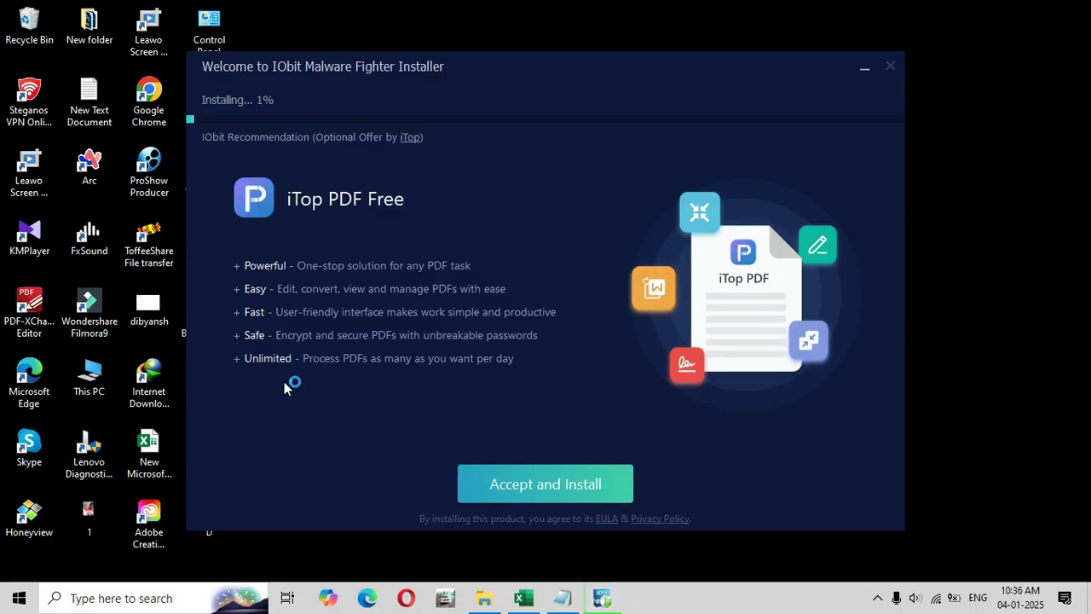
pyautogui.click(528, 500)
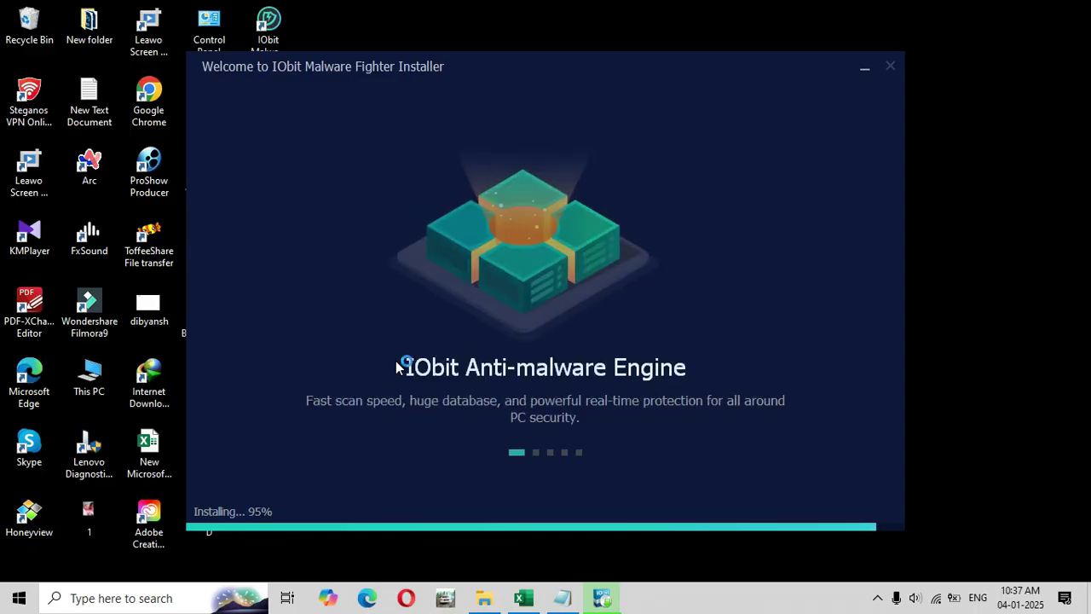
pyautogui.moveTo(476, 68); pyautogui.dragTo(590, 63)
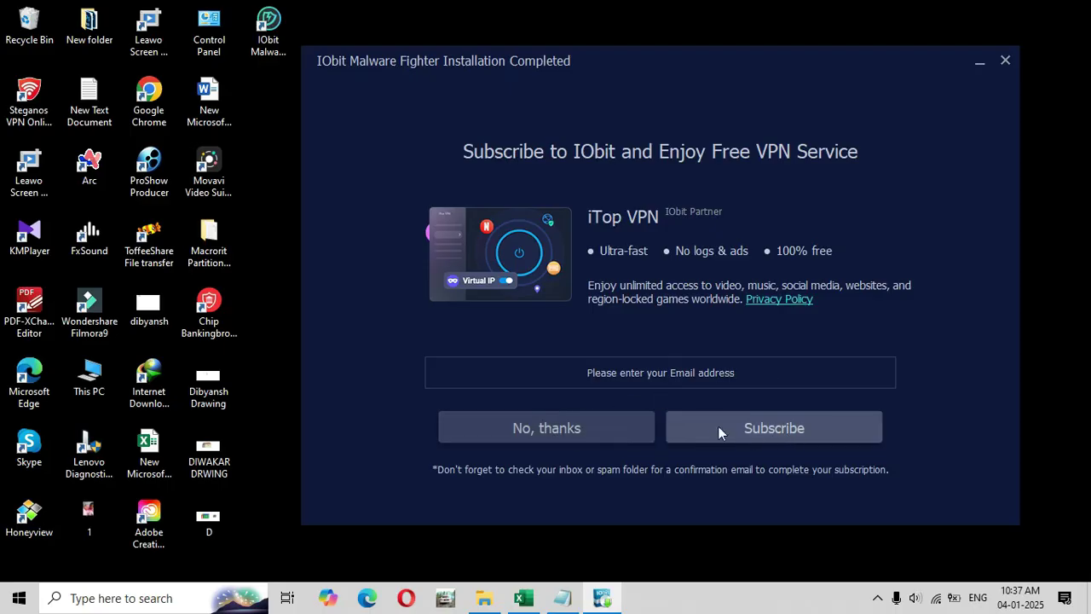
# Finish the setup by declining the iTop VPN subscription, joining IObit Malware Fighter Cloud Security and running the program
pyautogui.click(572, 432)
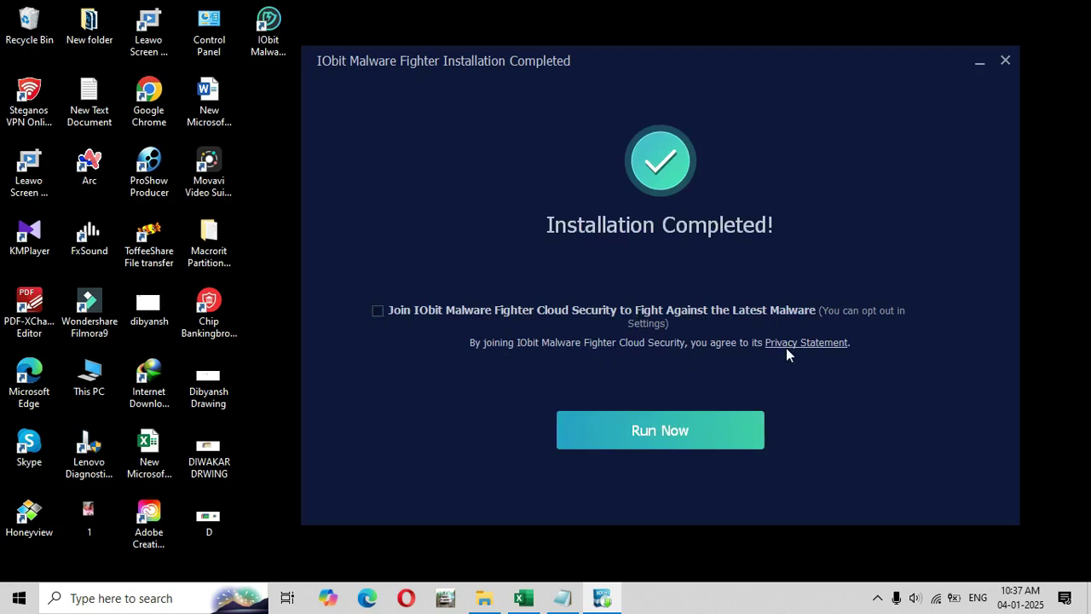
pyautogui.click(377, 311)
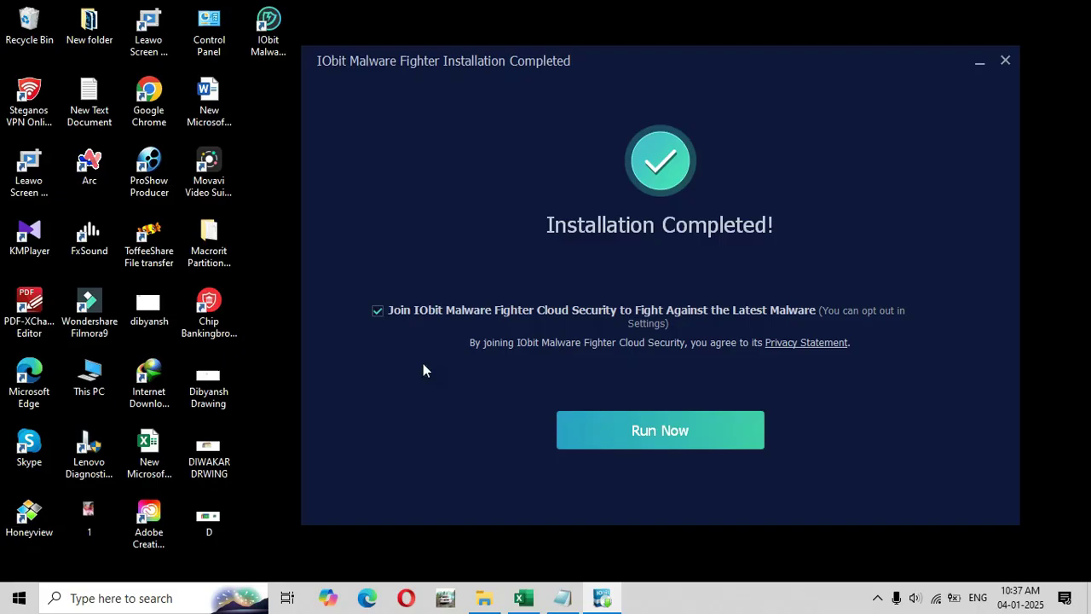
pyautogui.click(645, 430)
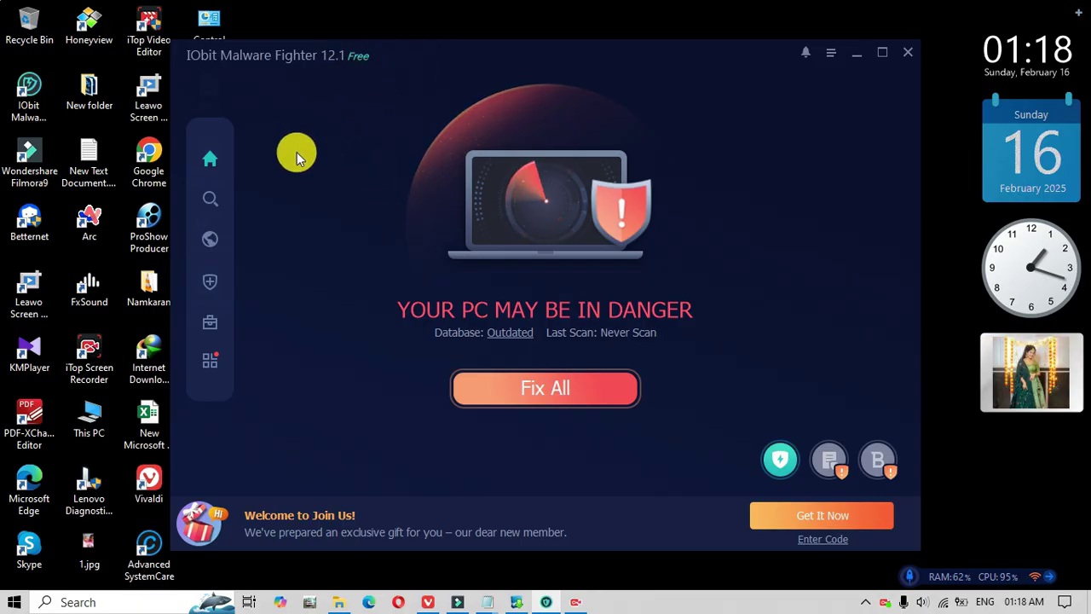
# Register the Pro edition by pasting the license code, and enable the BitDefender and Anti-ransomware engines
pyautogui.click(831, 54)
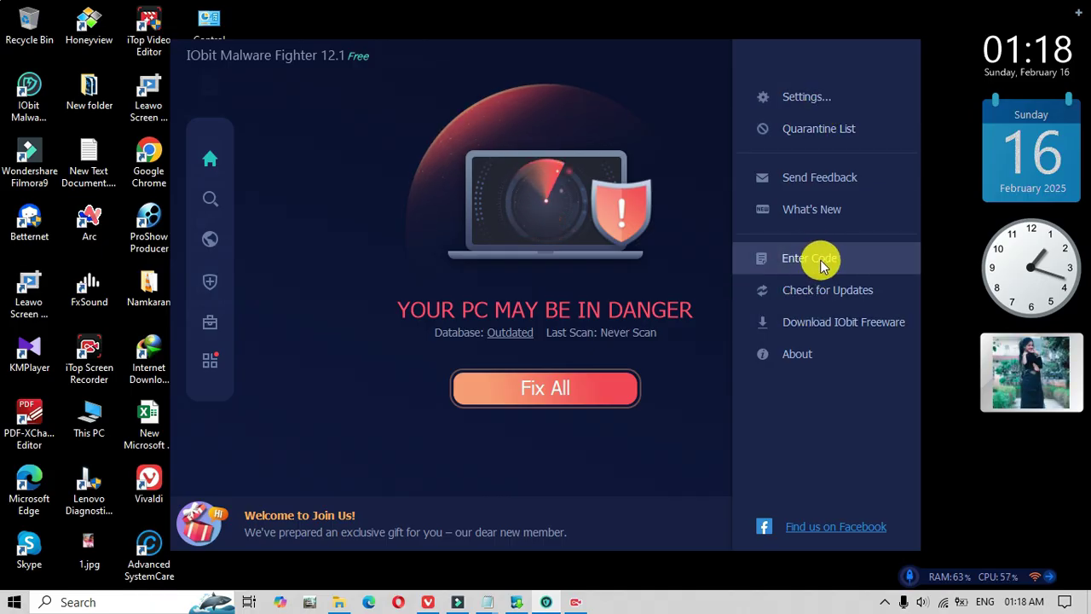
pyautogui.click(699, 441)
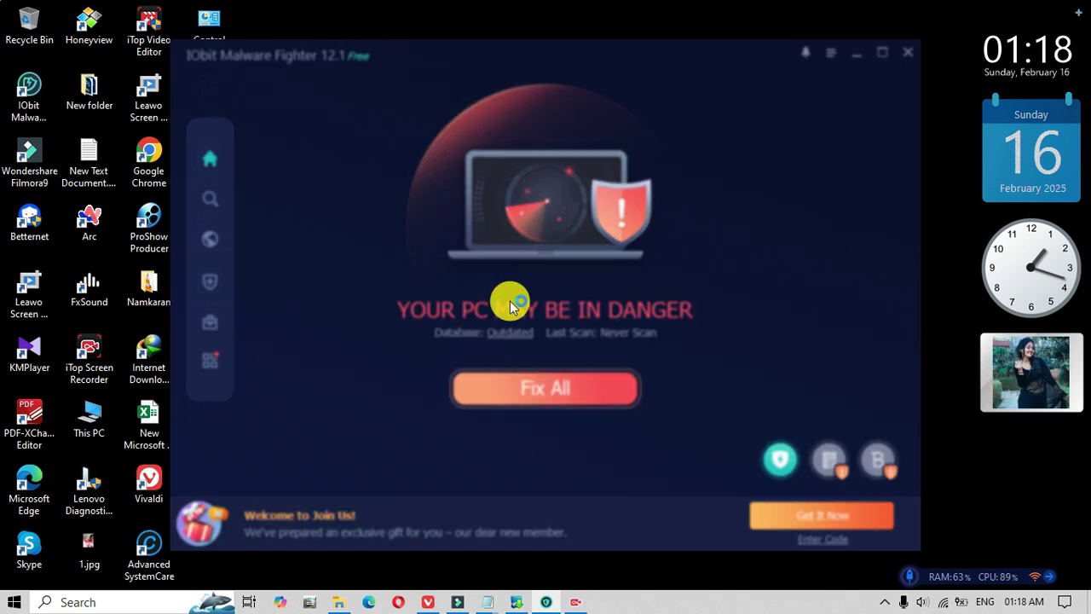
pyautogui.rightClick(463, 266)
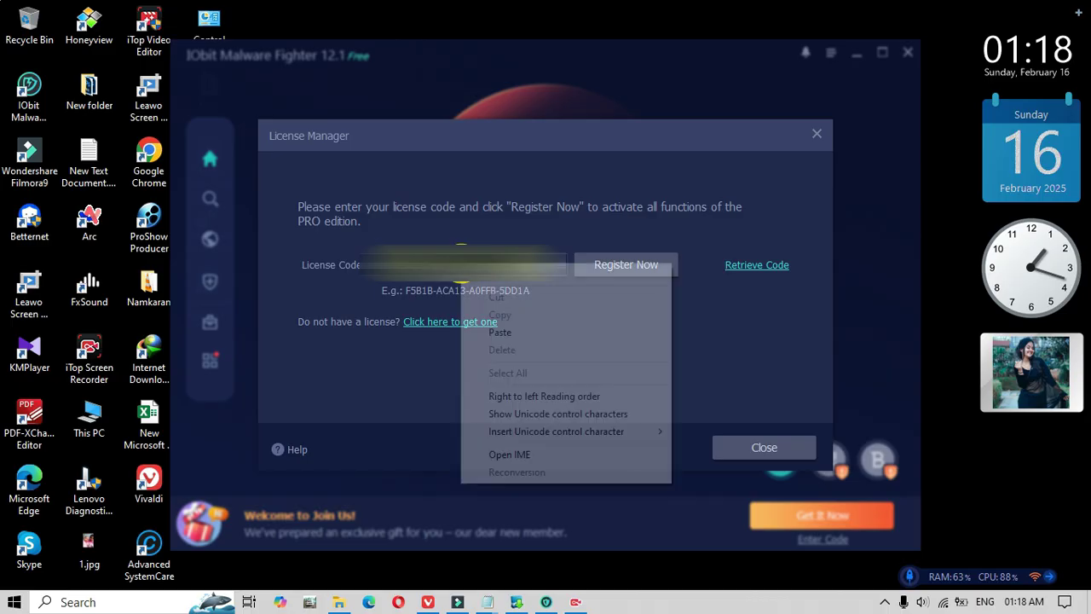
pyautogui.click(499, 333)
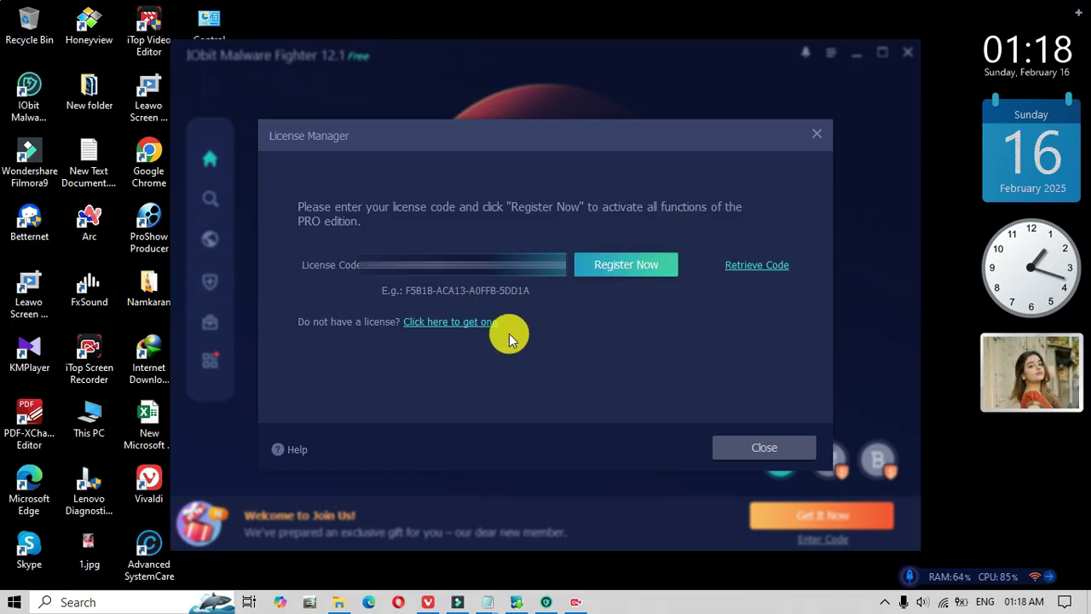
pyautogui.click(627, 266)
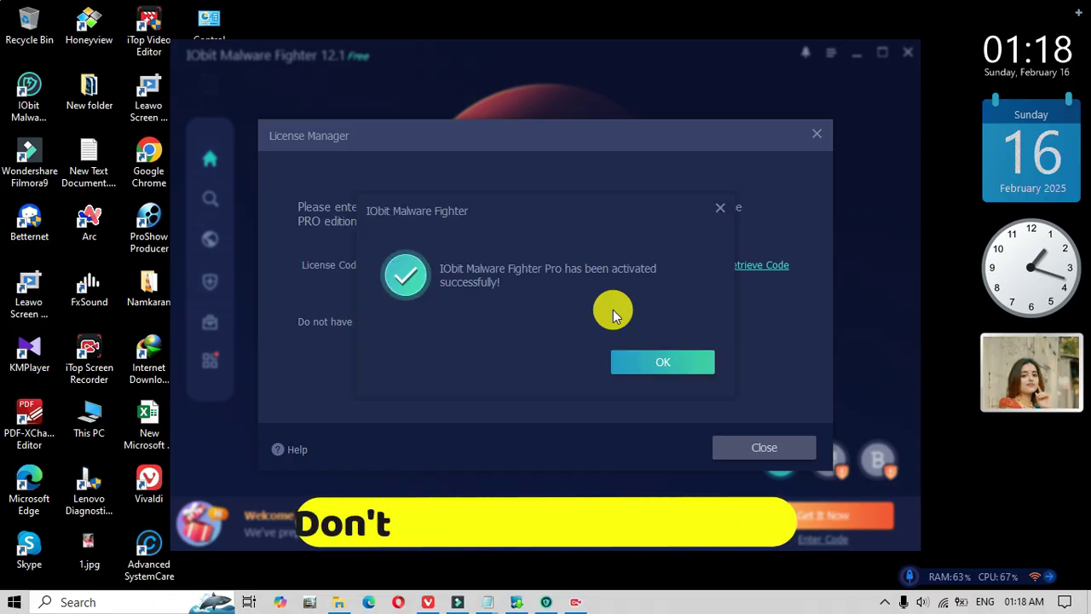
pyautogui.click(642, 363)
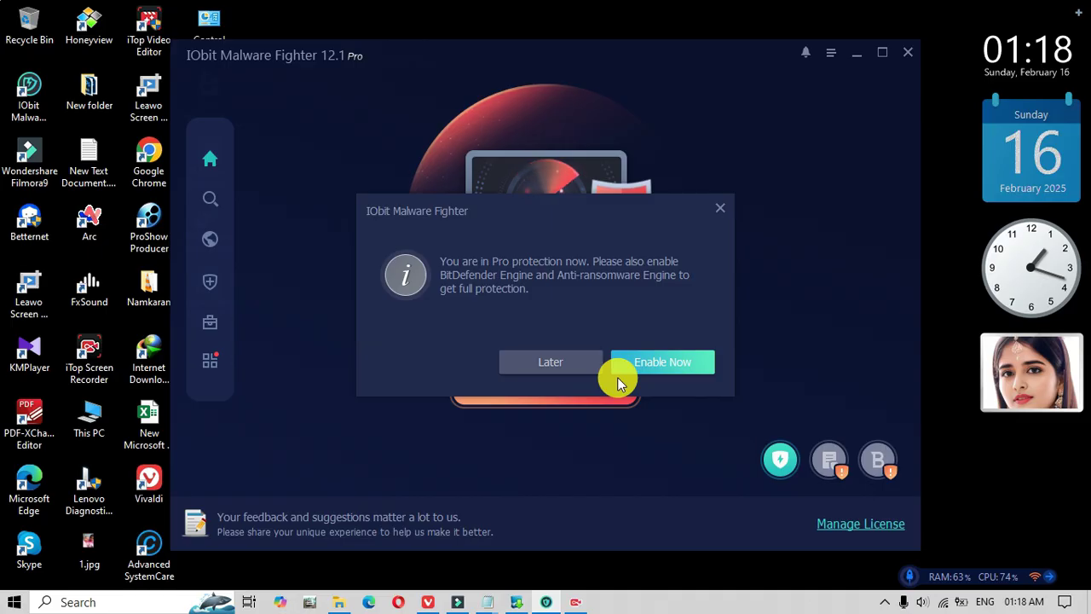
pyautogui.click(645, 361)
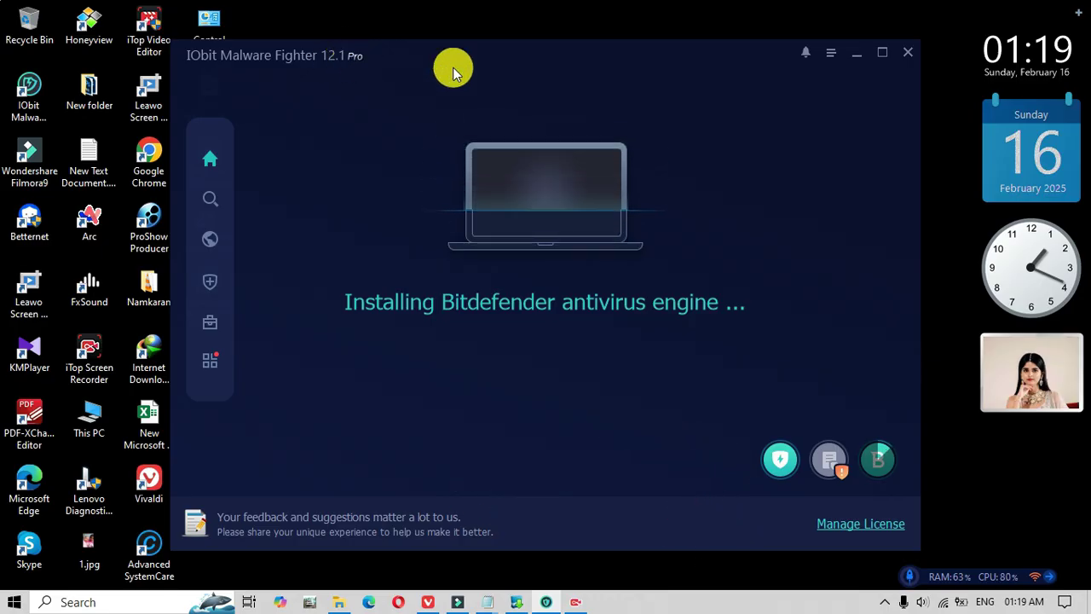
# Check the registered license's status and expiration date in the License Manager, and close it
pyautogui.click(830, 54)
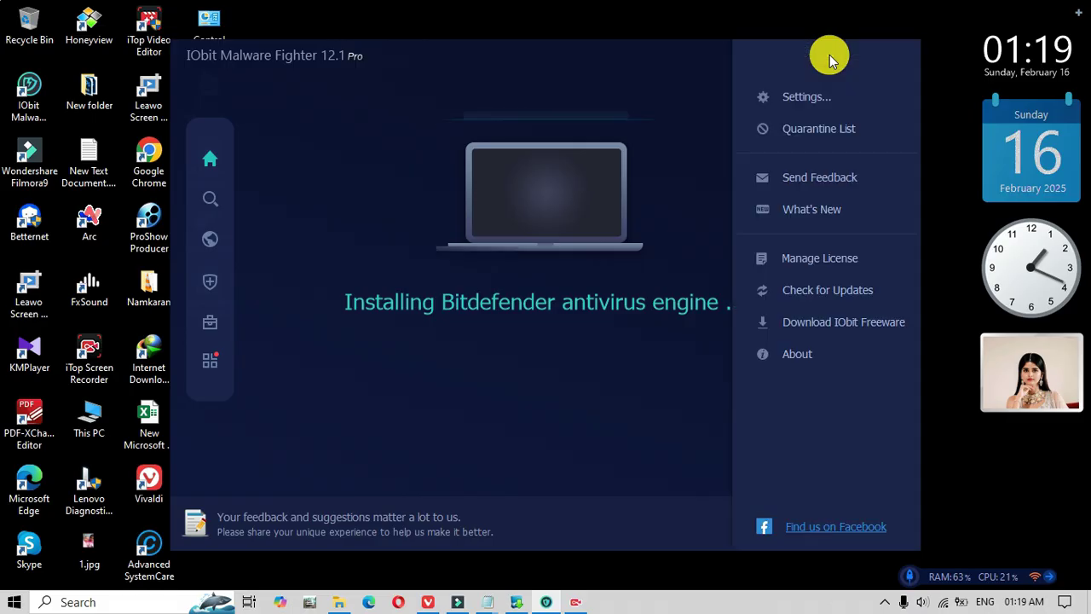
pyautogui.click(797, 261)
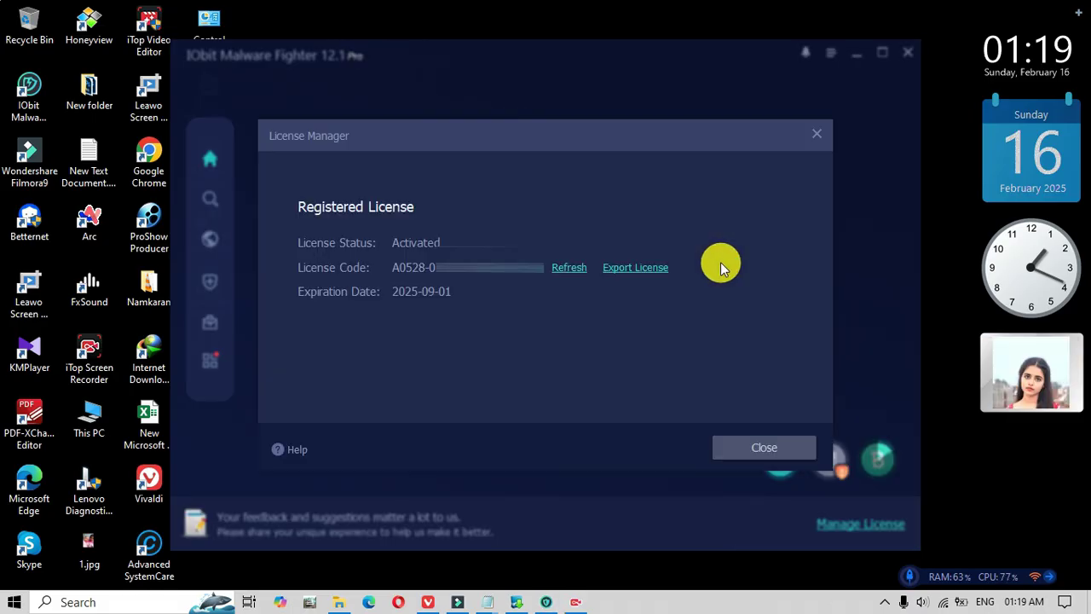
pyautogui.moveTo(457, 296)
pyautogui.mouseDown()
pyautogui.moveTo(401, 294)
pyautogui.moveTo(488, 296)
pyautogui.moveTo(476, 297)
pyautogui.mouseUp()
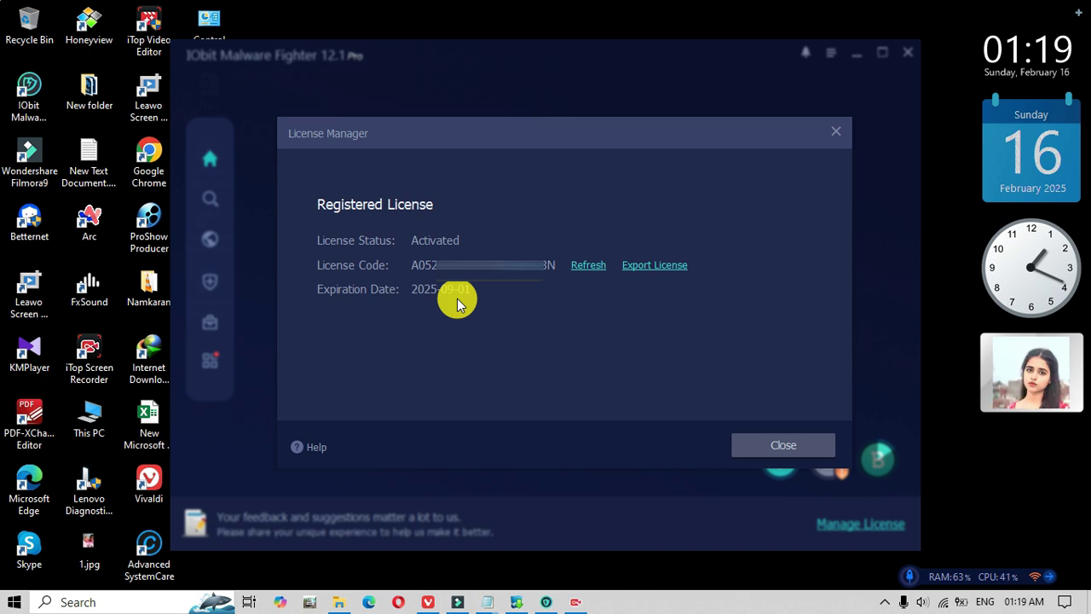
pyautogui.click(835, 136)
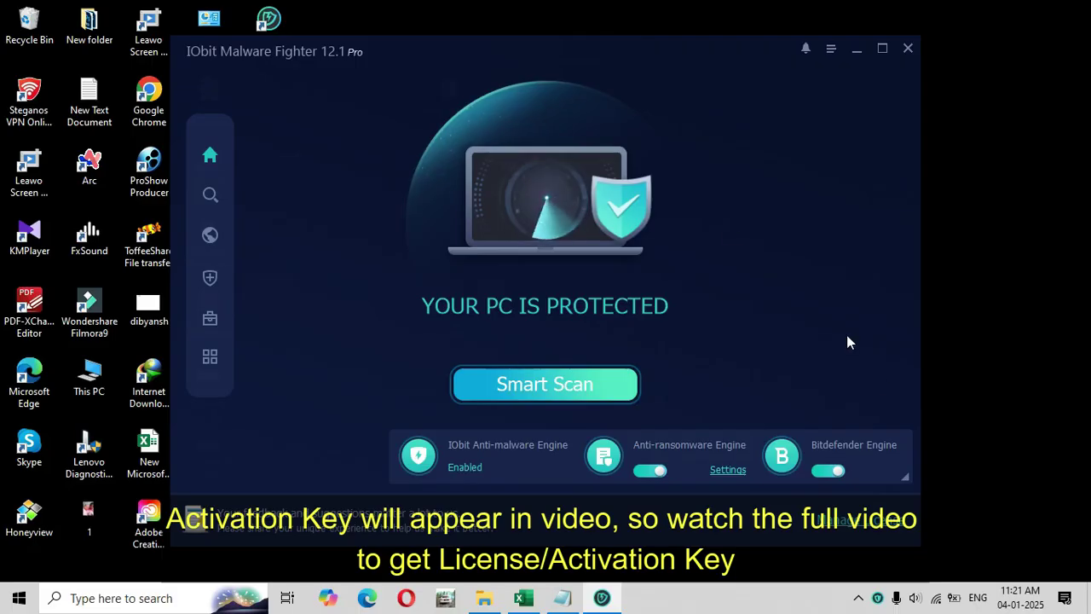
# Review the Bitdefender, Anti-ransomware and IObit Anti-malware engine details on the home screen, and view the available scan modes
pyautogui.moveTo(840, 464)
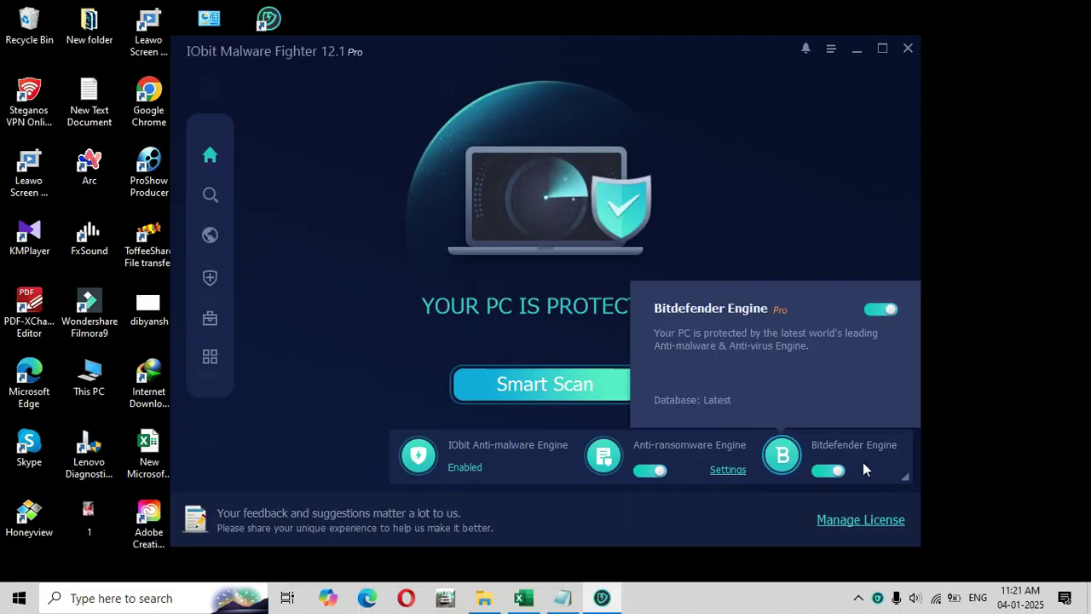
pyautogui.moveTo(730, 468)
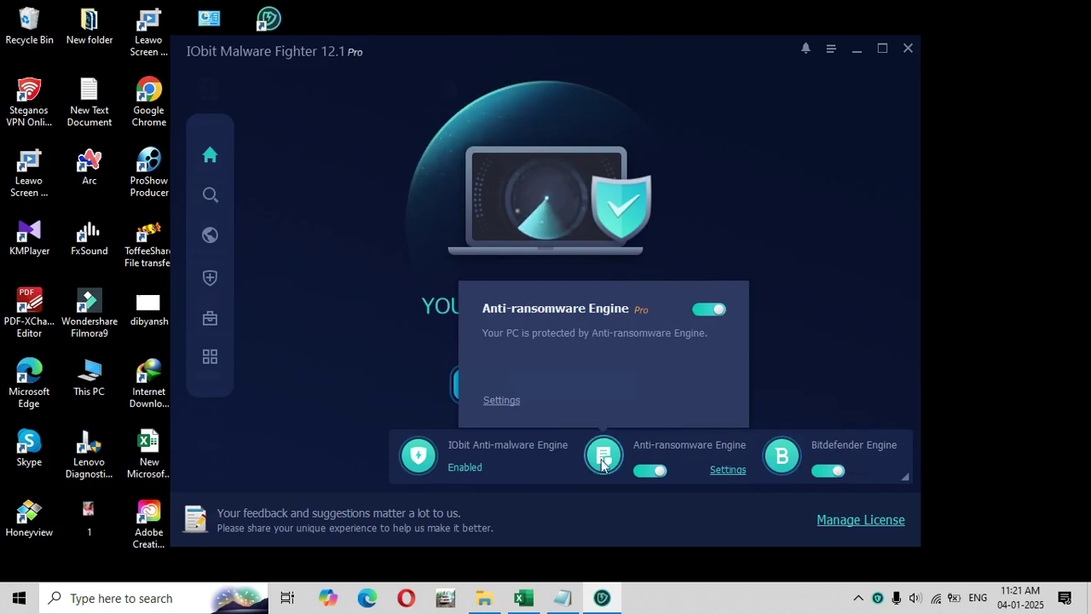
pyautogui.moveTo(532, 465)
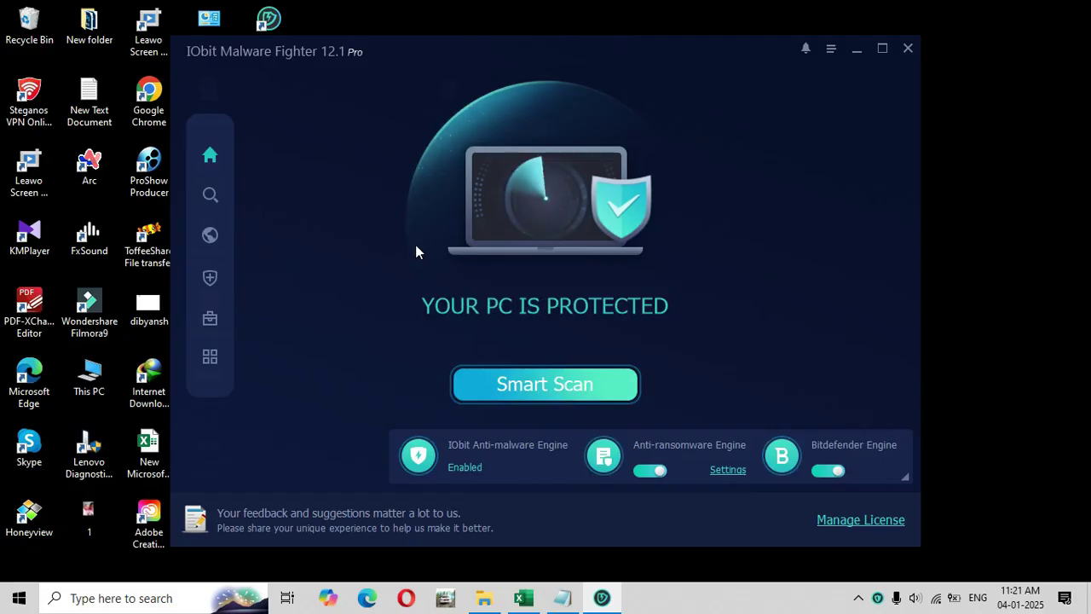
pyautogui.click(214, 197)
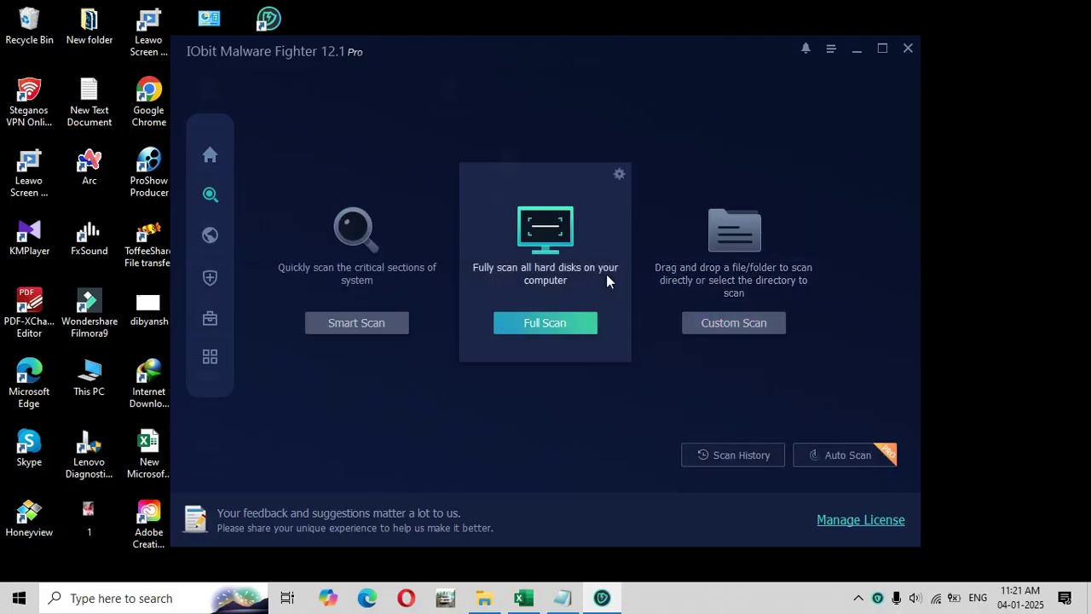
# Examine the browser protection features, and review the protection engines and real-time guards
pyautogui.click(210, 240)
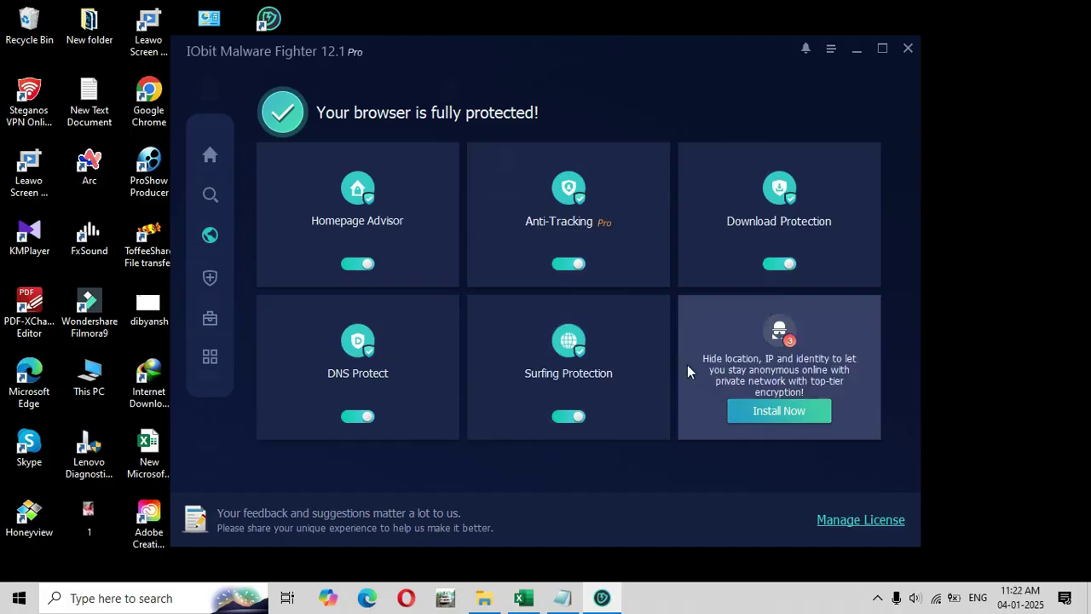
pyautogui.click(218, 291)
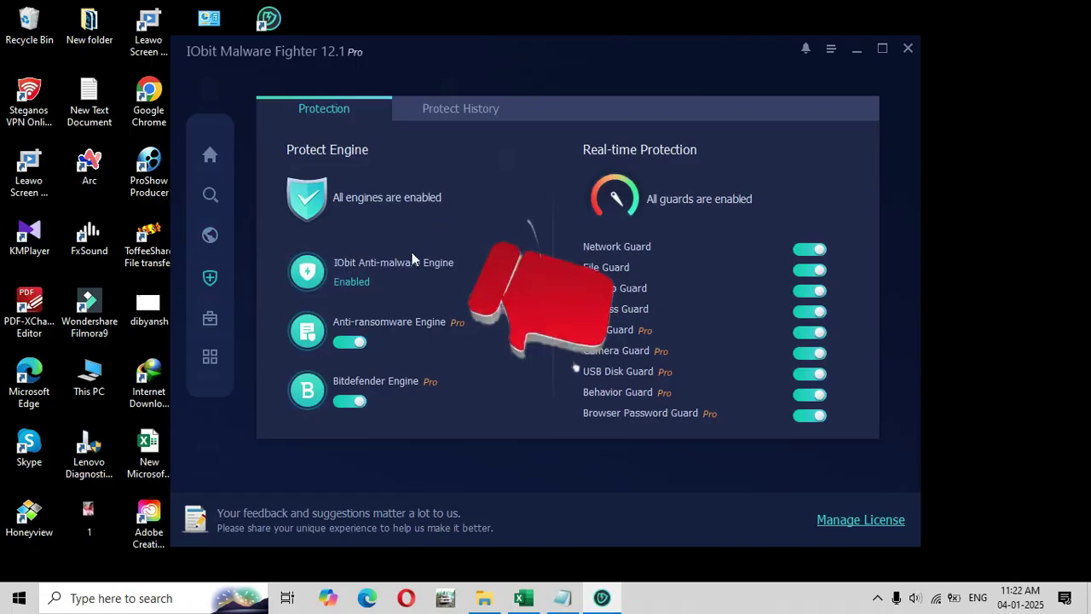
pyautogui.moveTo(367, 286)
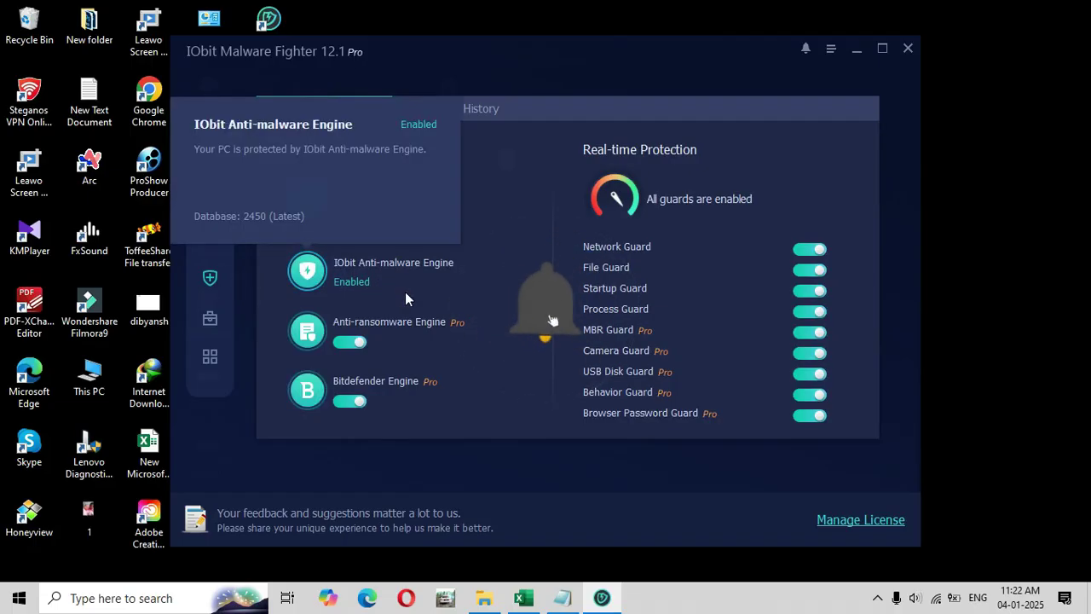
pyautogui.moveTo(462, 330)
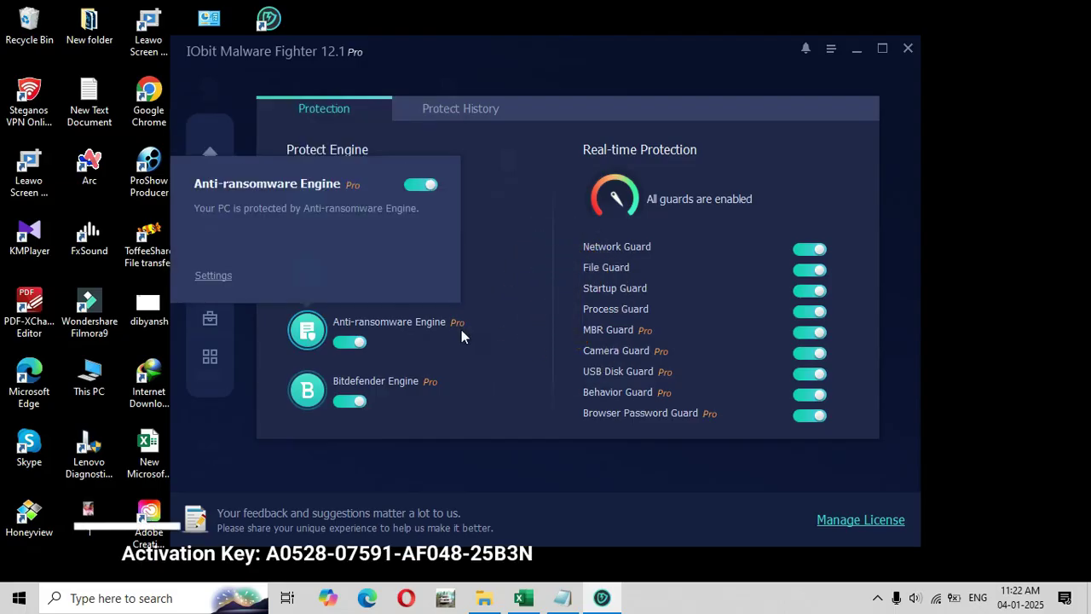
pyautogui.moveTo(408, 387)
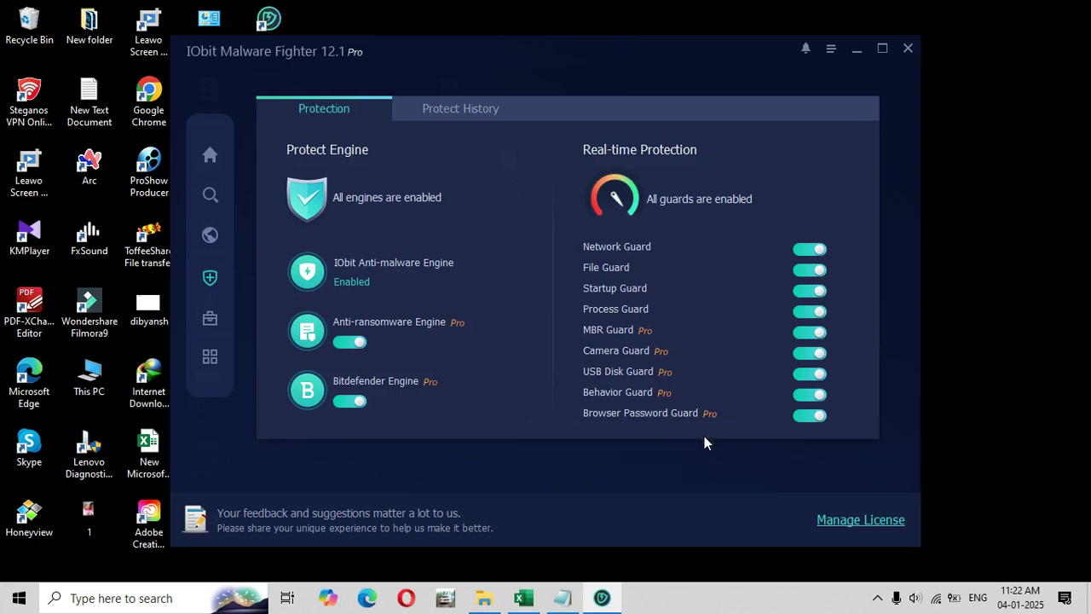
# View the Safe Box and Free & Fast VPN tools, and close the program window from the home screen
pyautogui.click(238, 333)
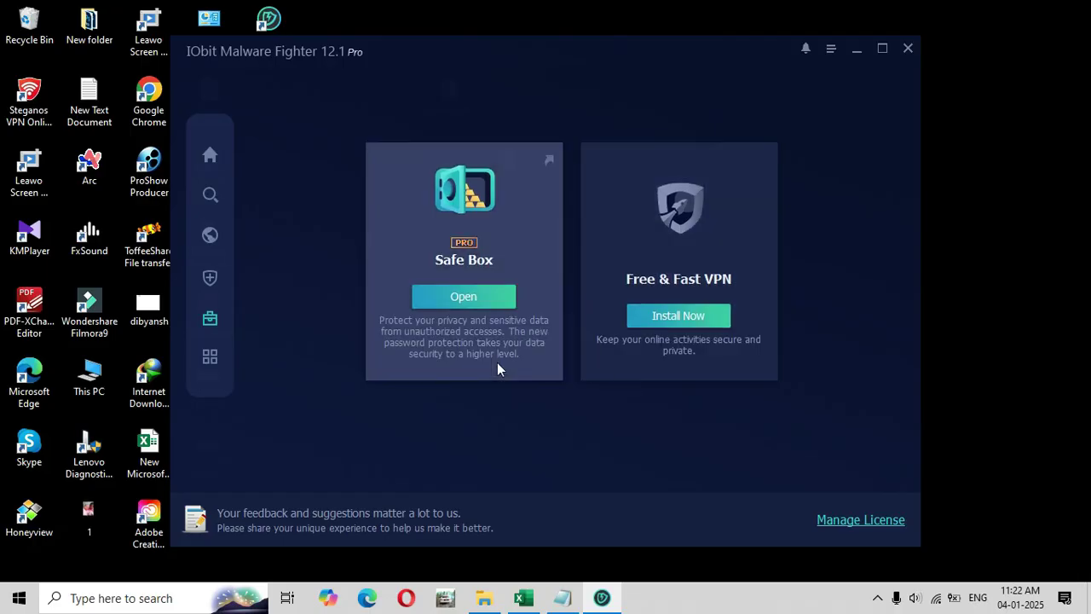
pyautogui.click(210, 155)
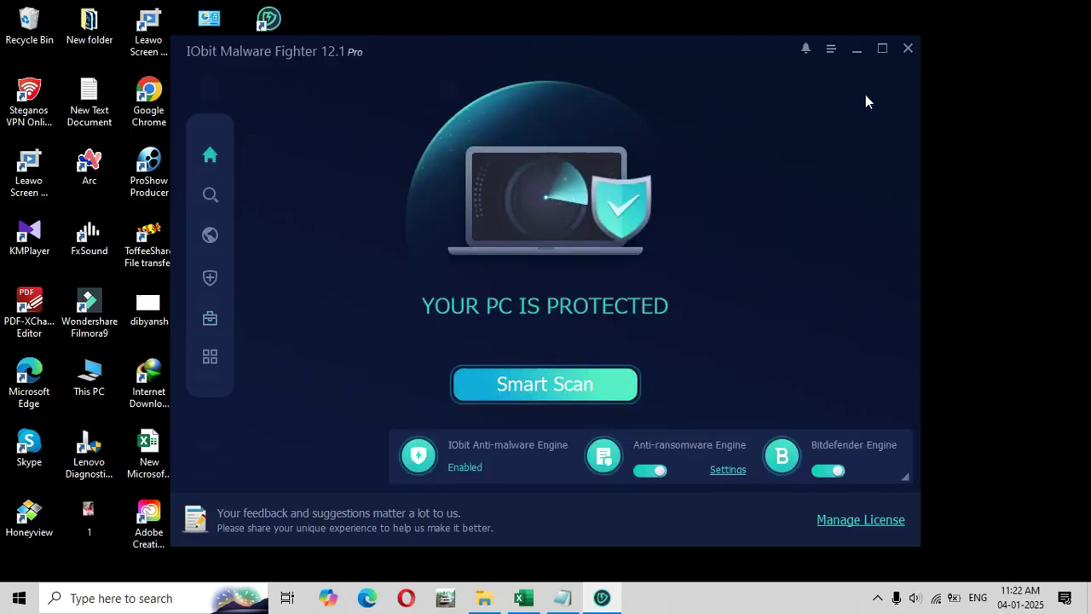
pyautogui.click(909, 49)
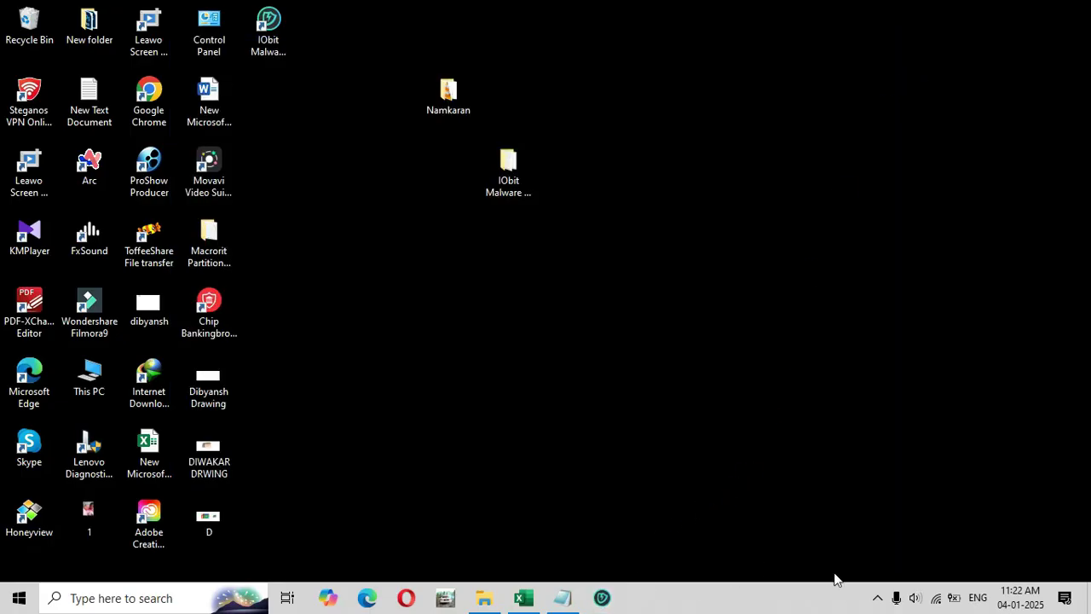
pyautogui.click(876, 600)
pyautogui.click(880, 537)
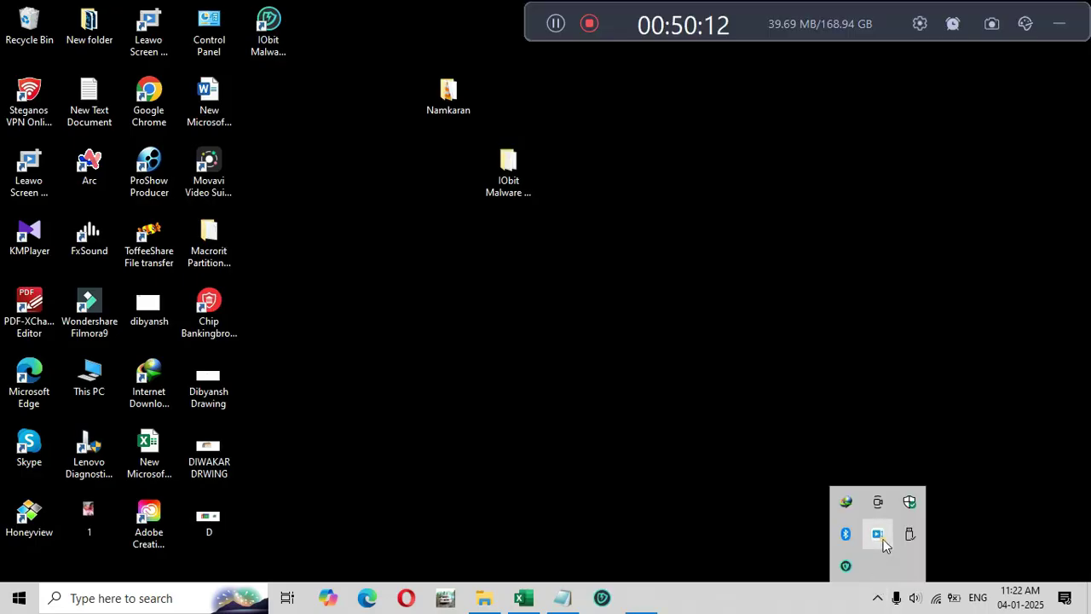
pyautogui.click(586, 25)
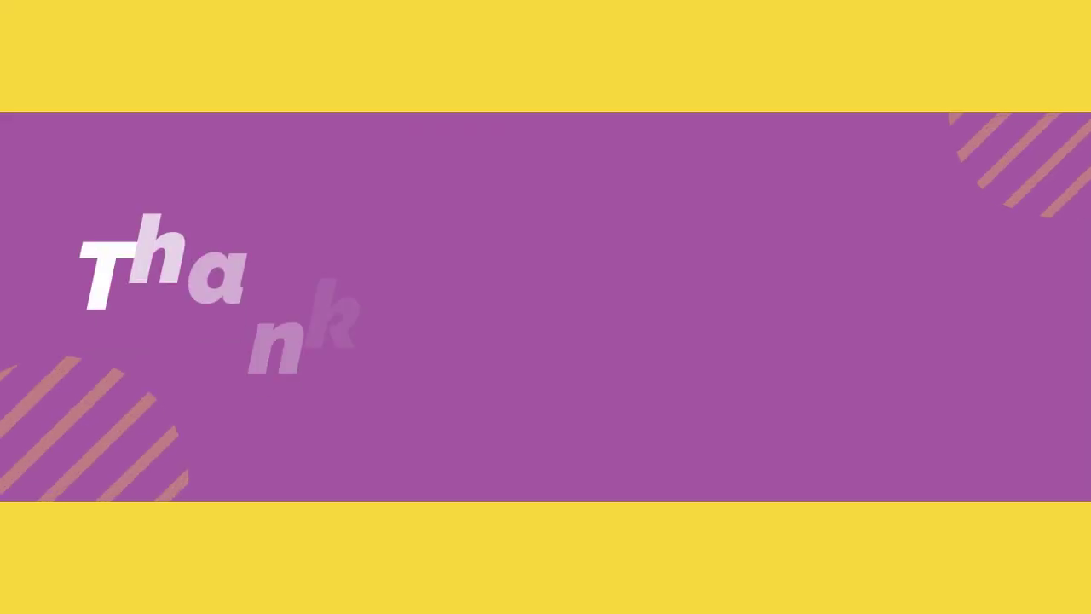